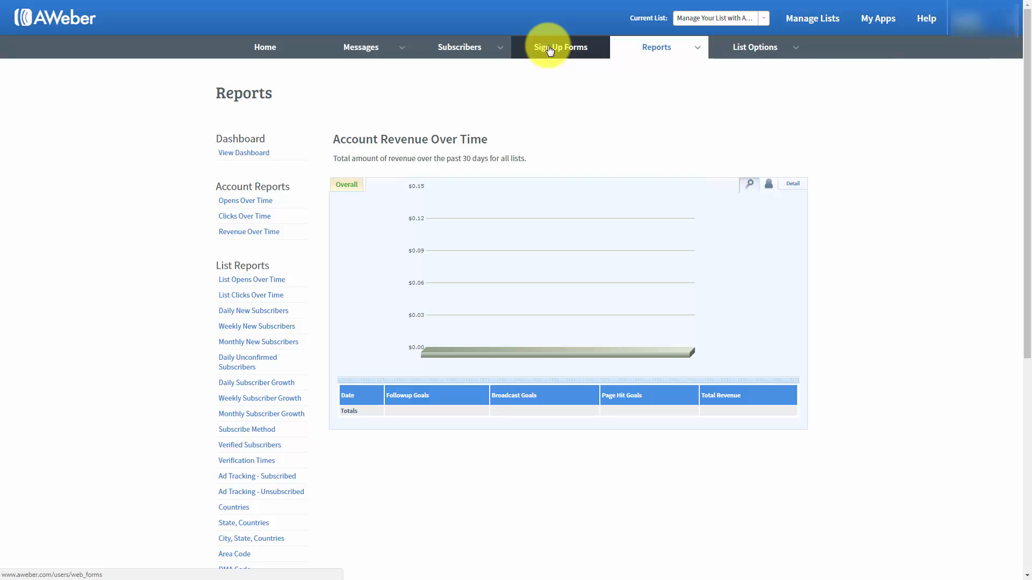
- Create a new sign up form and apply the Basic template from the Popular templates
left_click(549, 51)
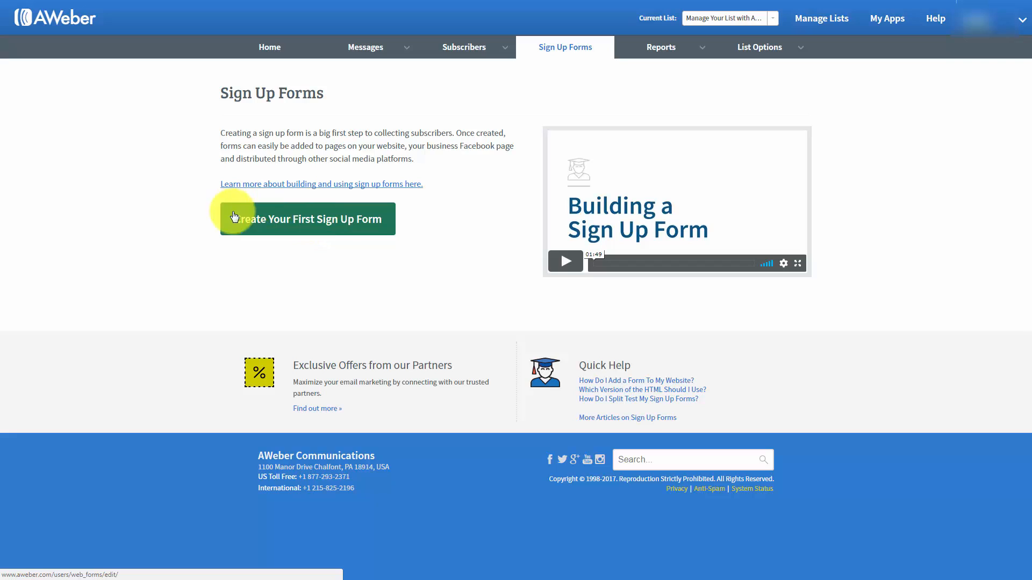
left_click(297, 224)
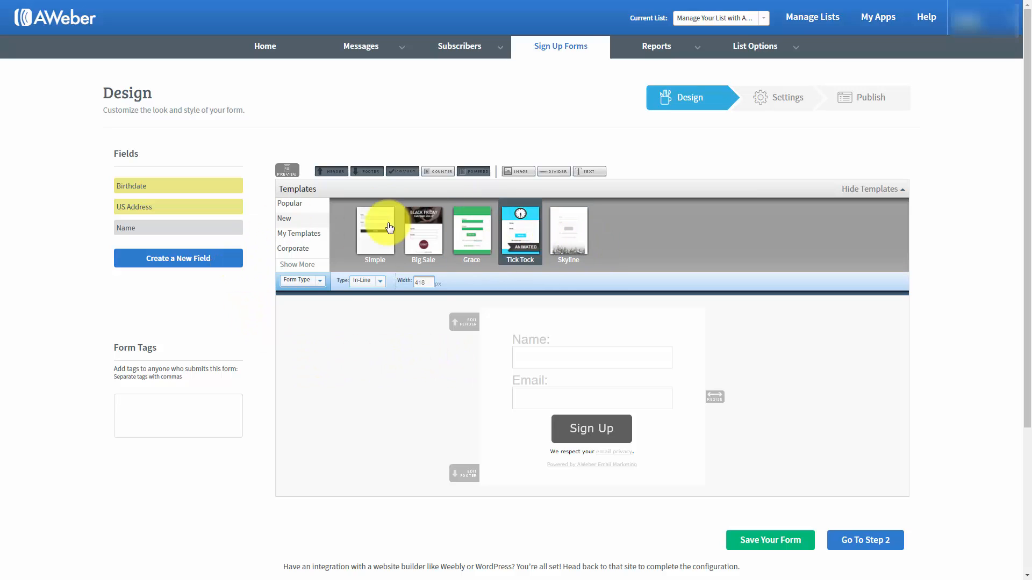
left_click(292, 204)
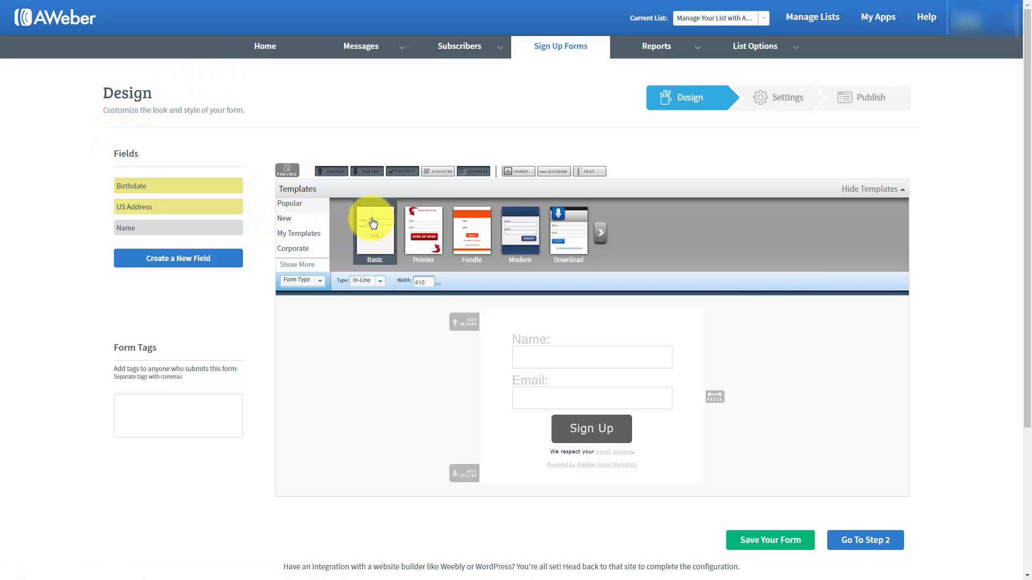
left_click(371, 220)
left_click(358, 212)
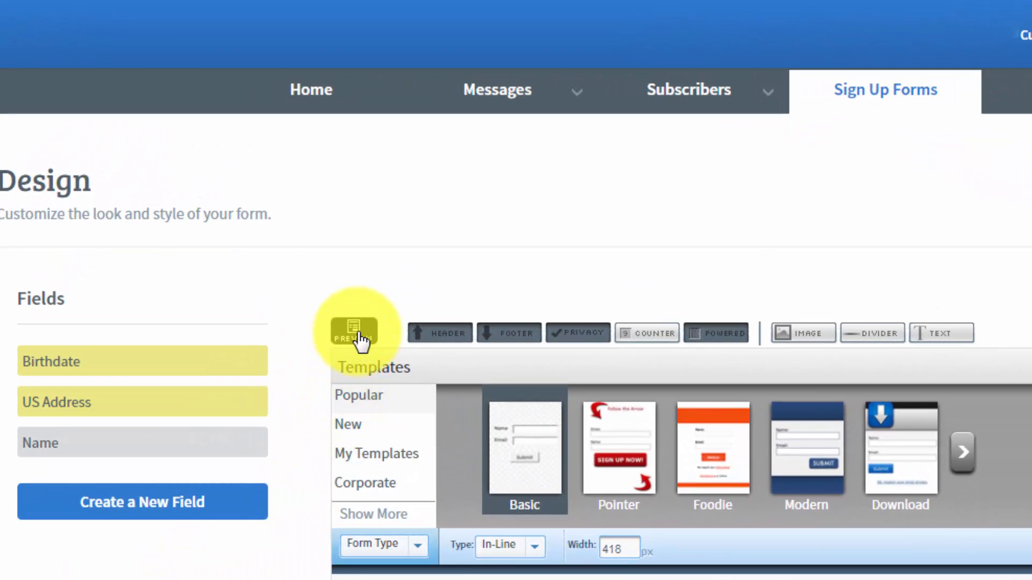
left_click(356, 338)
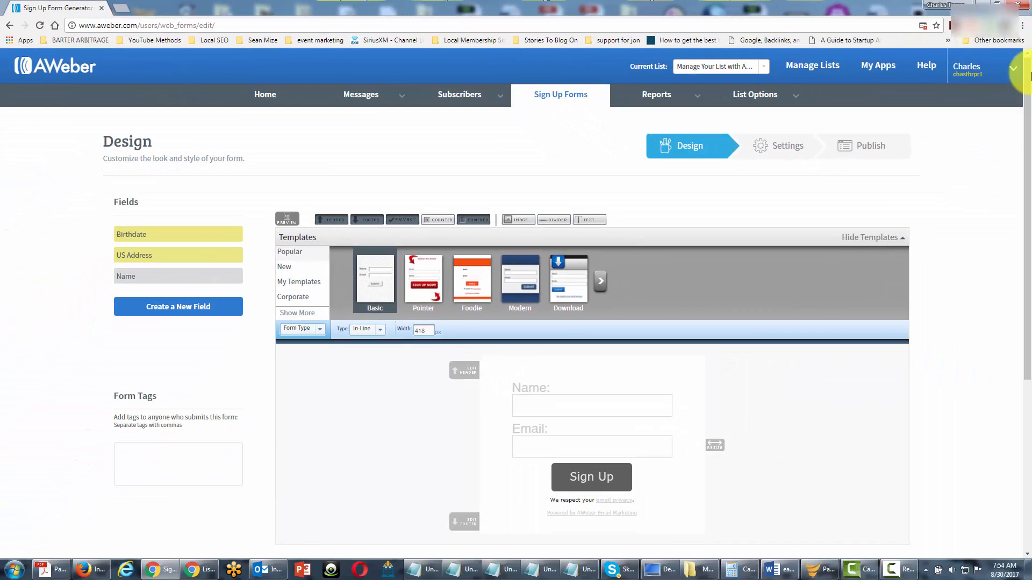
left_click(922, 26)
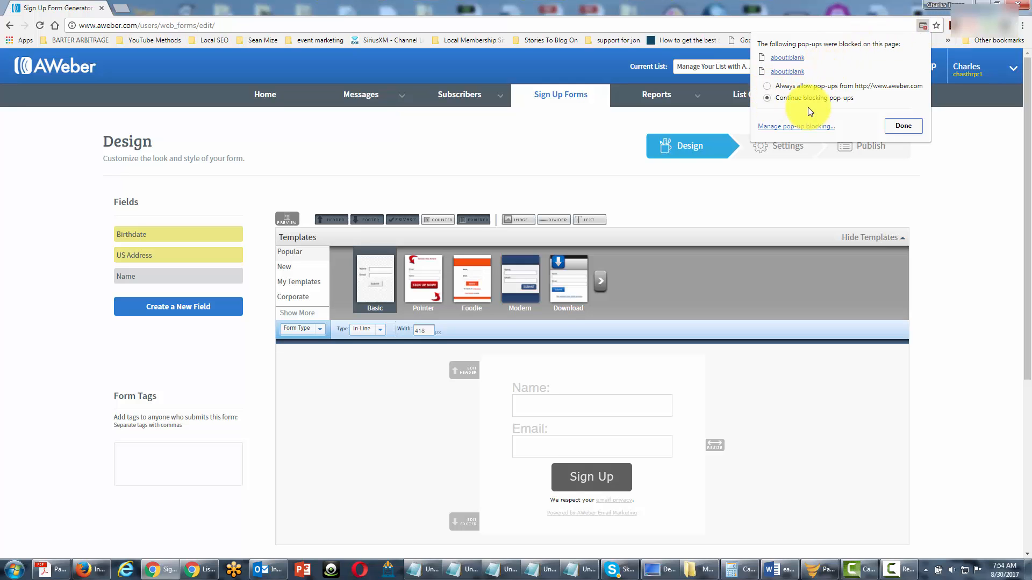
left_click(767, 86)
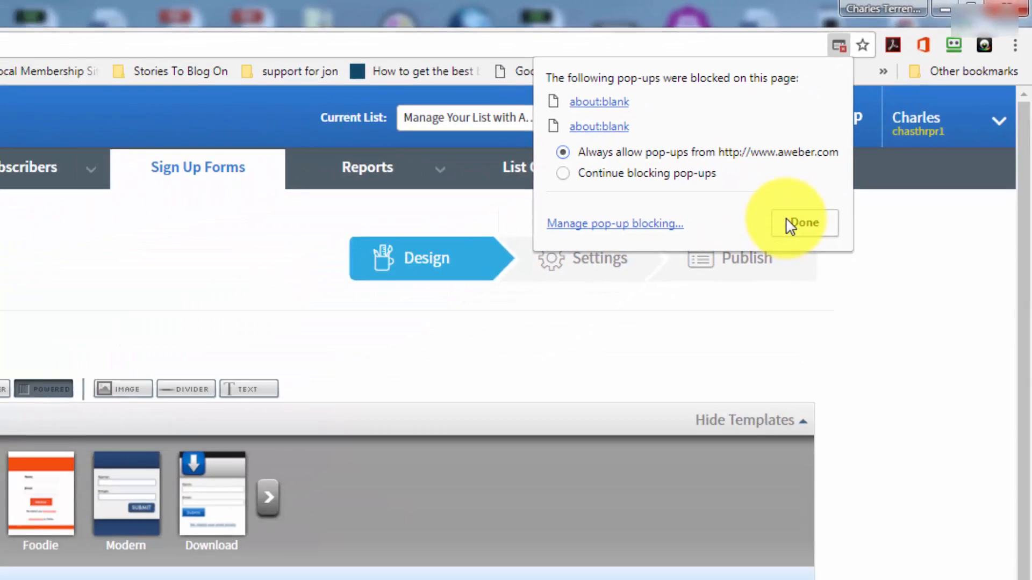
left_click(653, 349)
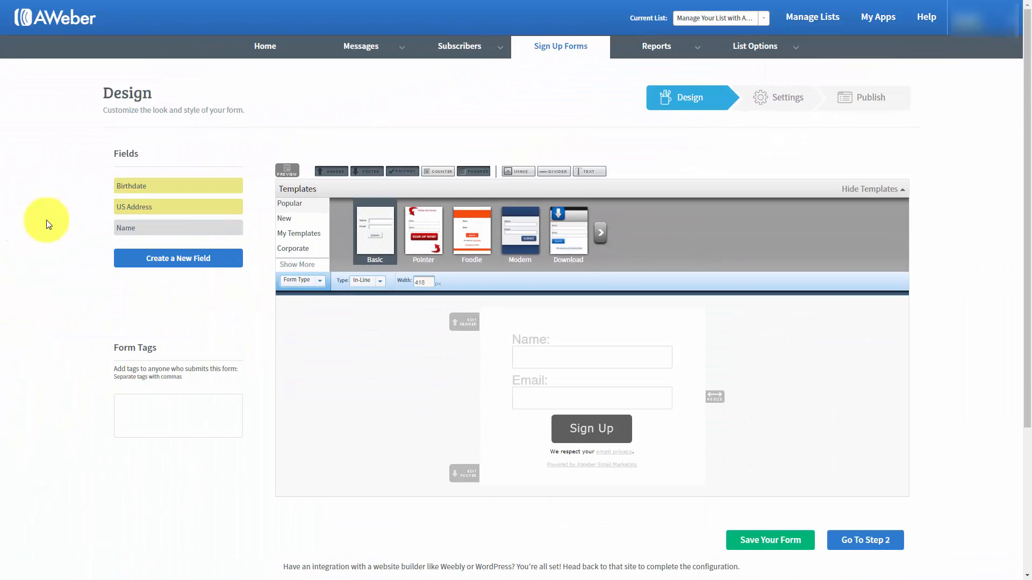
- Preview the Basic sign up form in its own window and dismiss the pop-up blocker notice
left_click(285, 171)
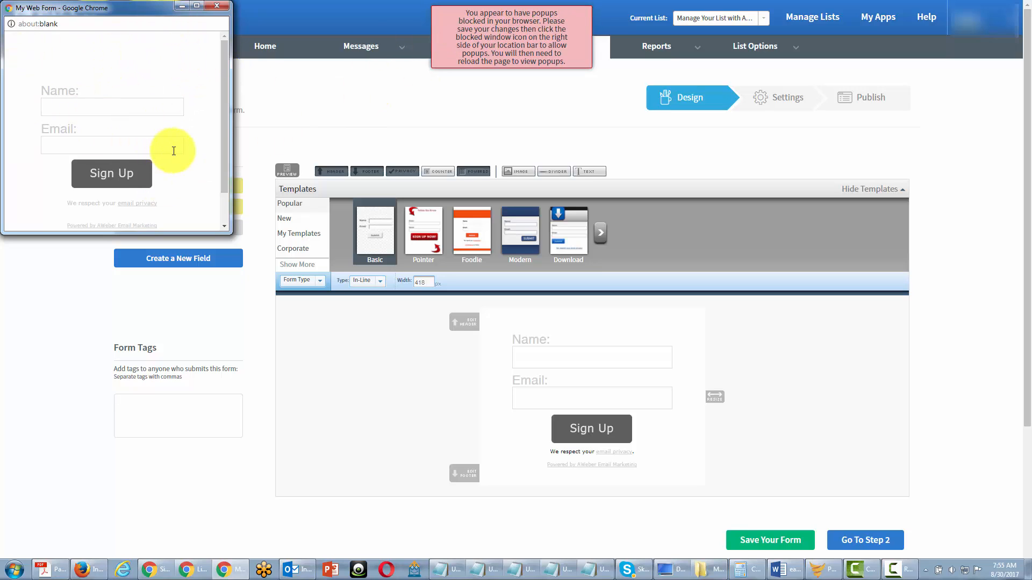
left_click(531, 36)
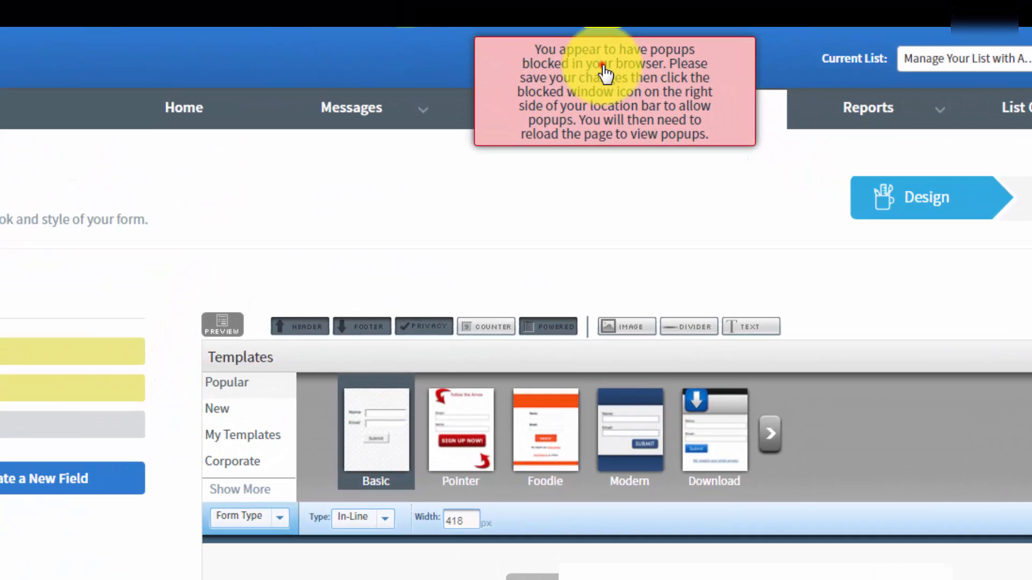
left_click(604, 69)
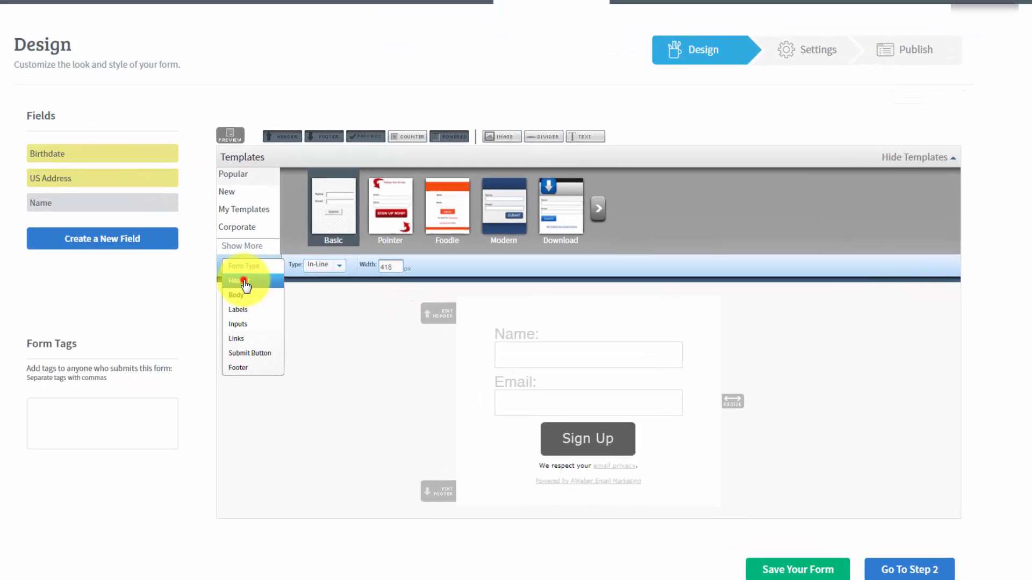
- Examine the styling options for the form's header, body and labels, including the header's advanced options
left_click(300, 299)
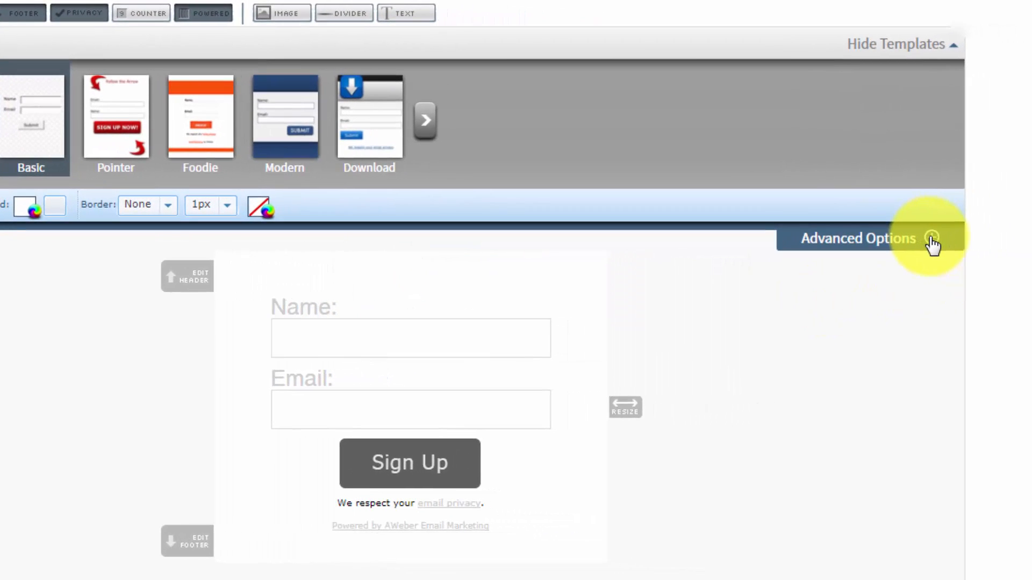
left_click(928, 237)
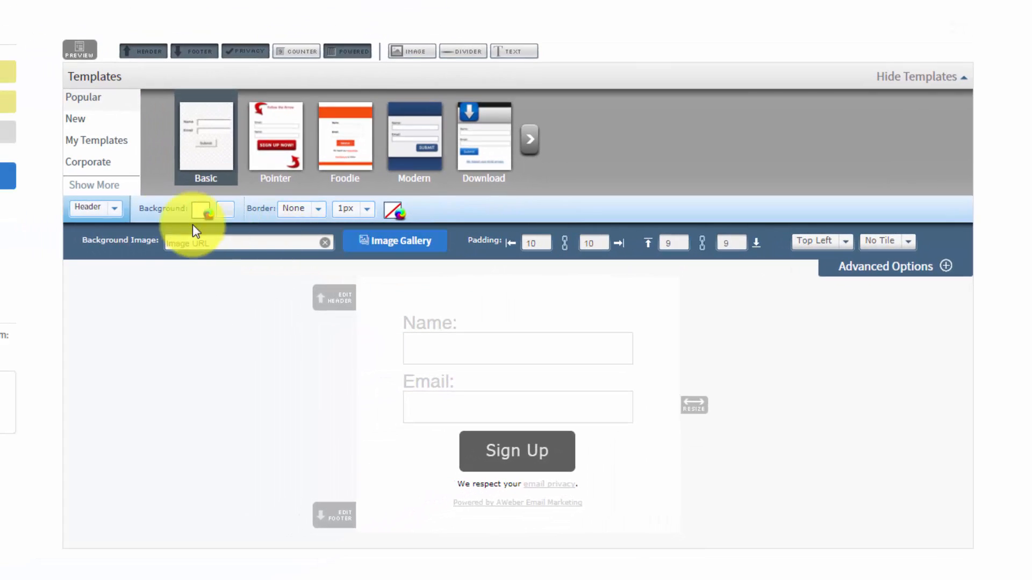
left_click(115, 215)
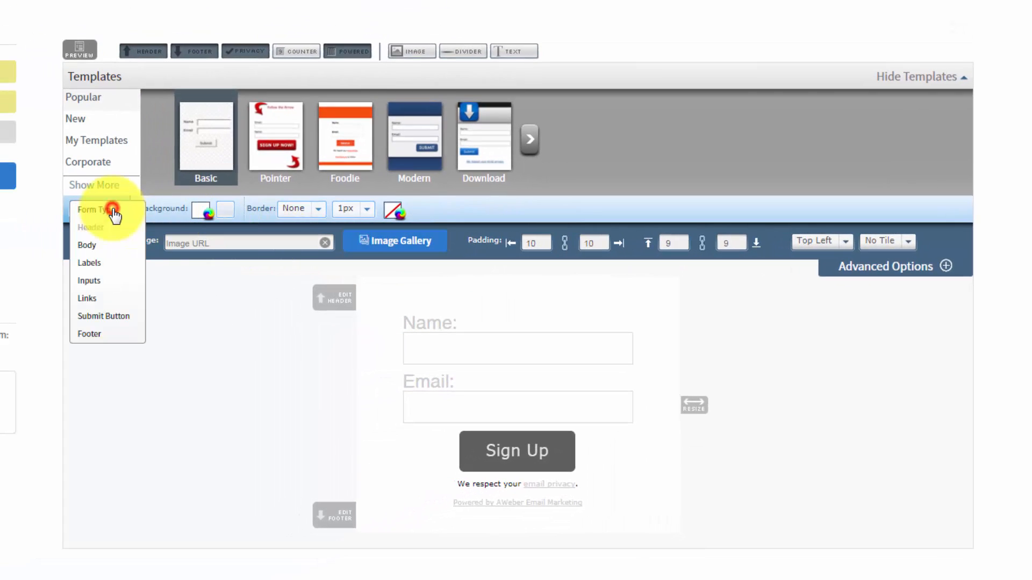
left_click(84, 246)
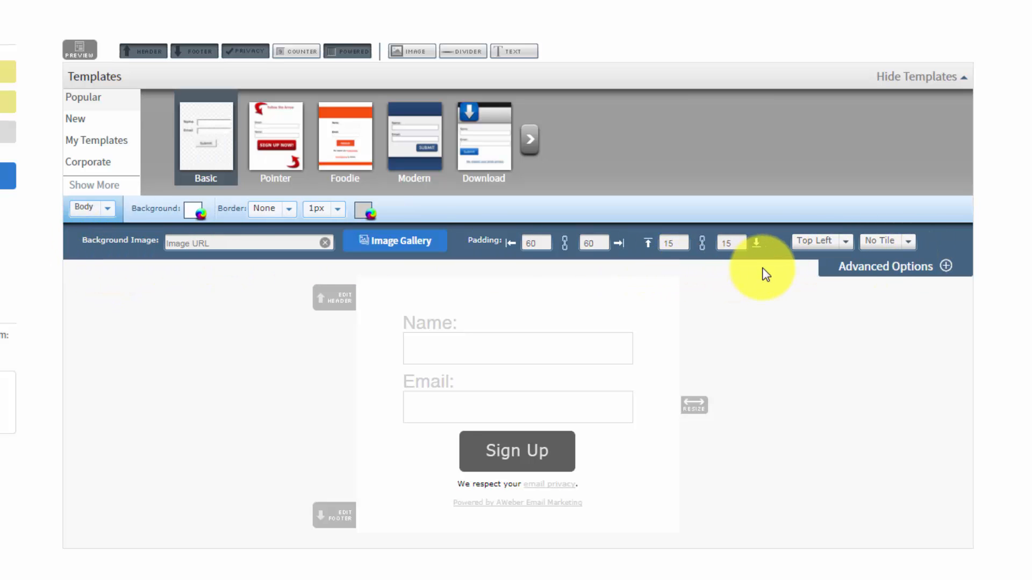
left_click(107, 208)
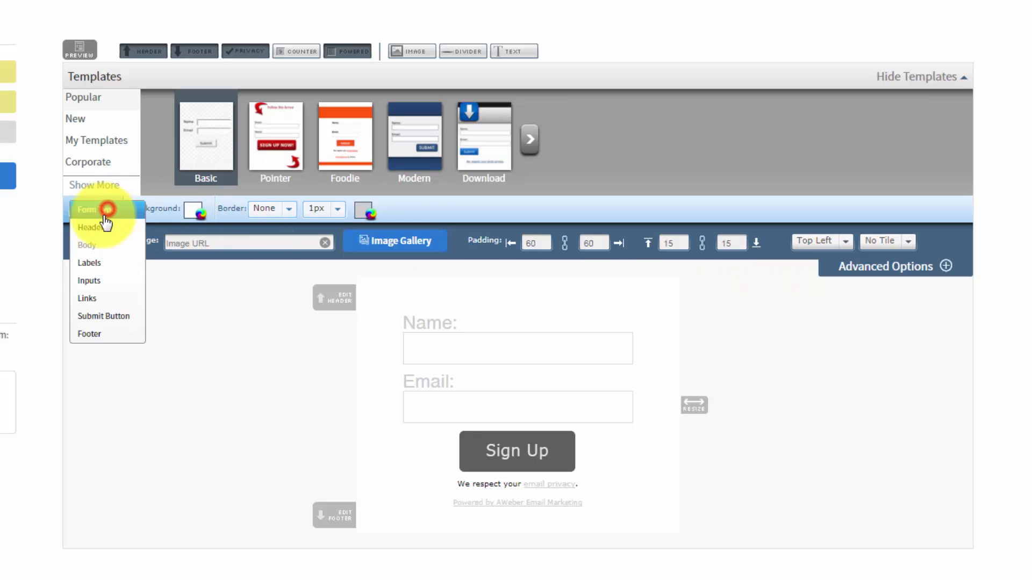
left_click(86, 264)
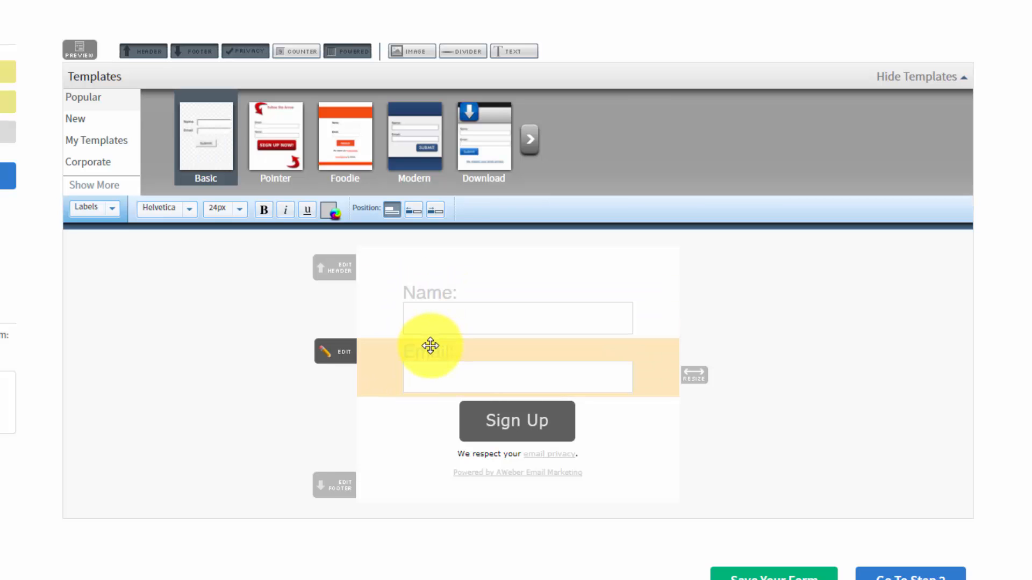
- Examine the styling options for the form's inputs, including the advanced ones, and for its links
left_click(110, 209)
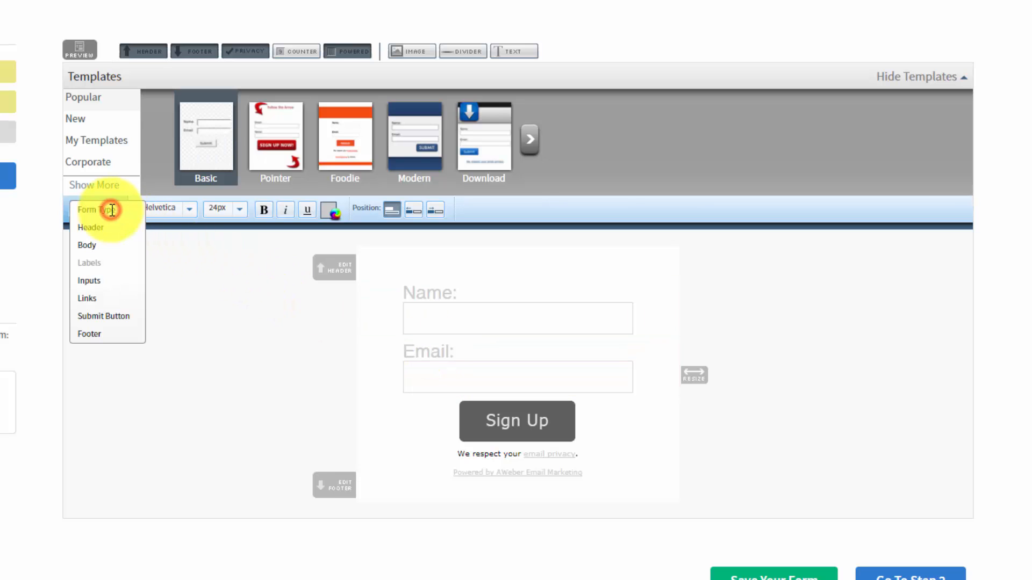
left_click(93, 281)
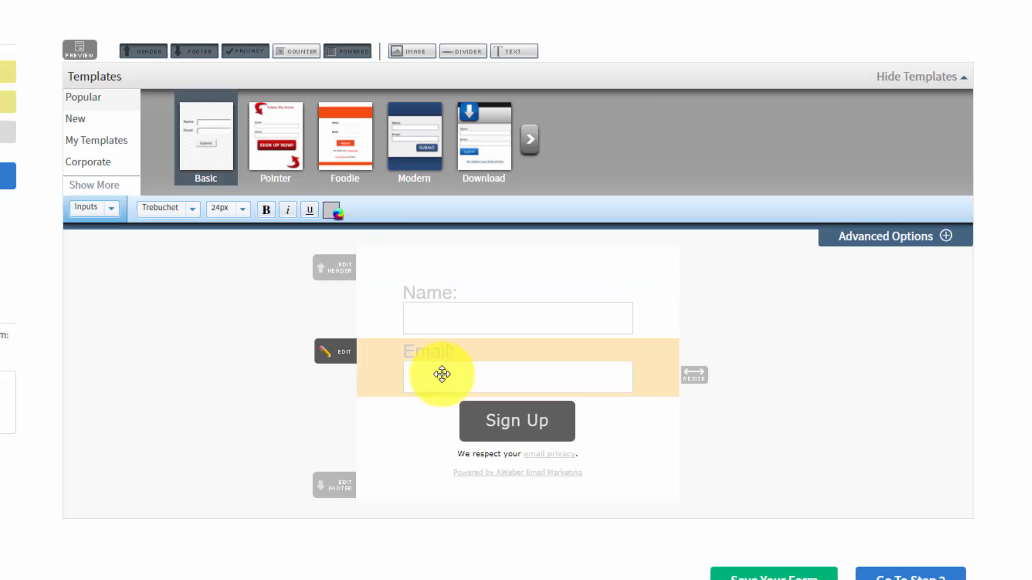
left_click(943, 238)
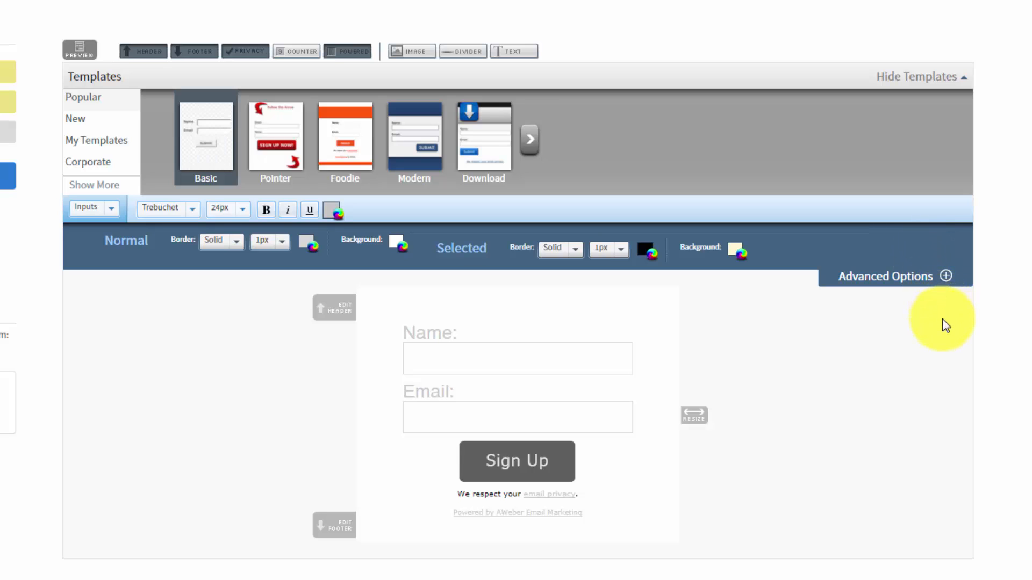
left_click(108, 209)
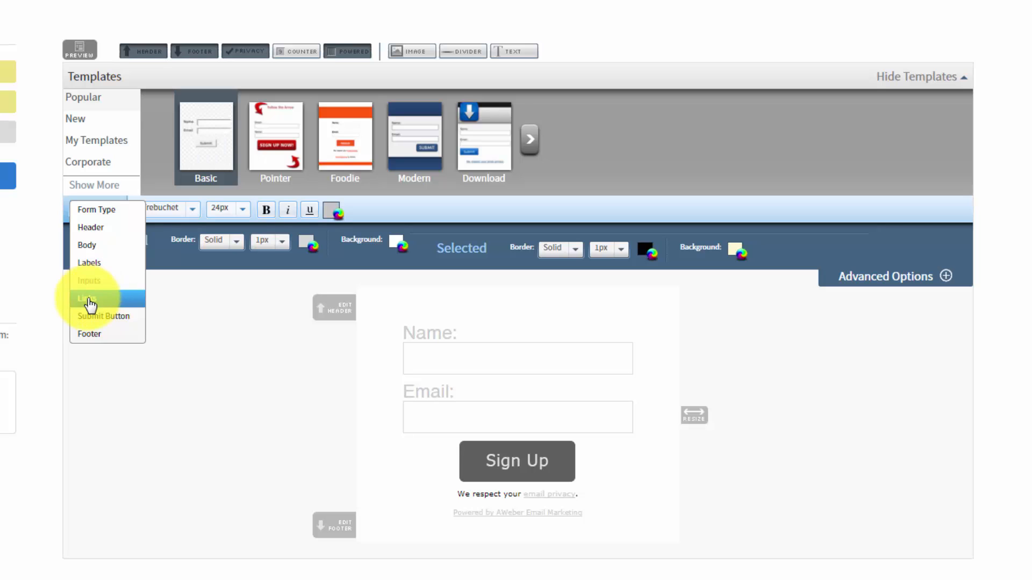
left_click(88, 300)
- Examine the styling options for the submit button, including its advanced options, and for the footer
left_click(104, 210)
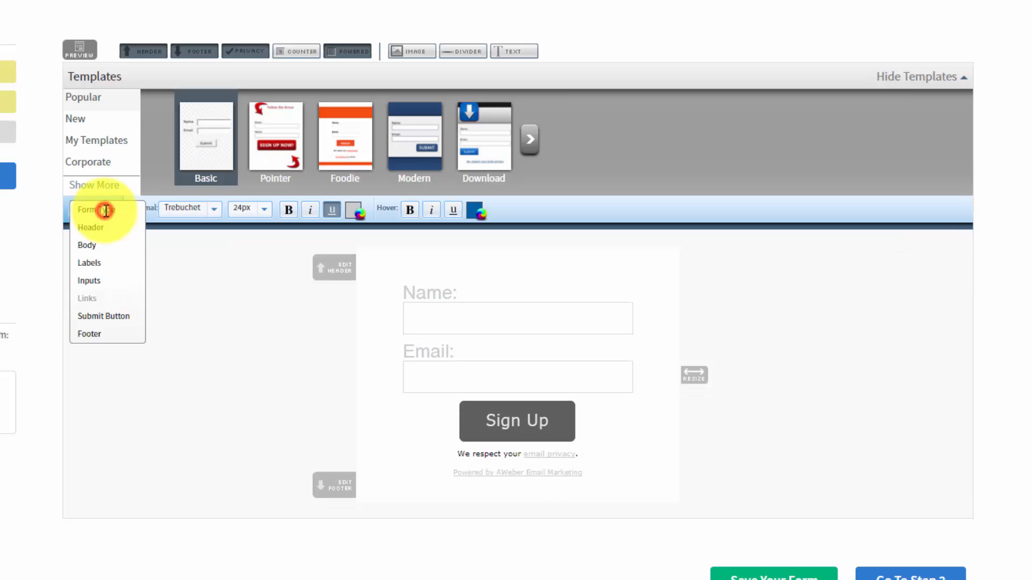
left_click(99, 318)
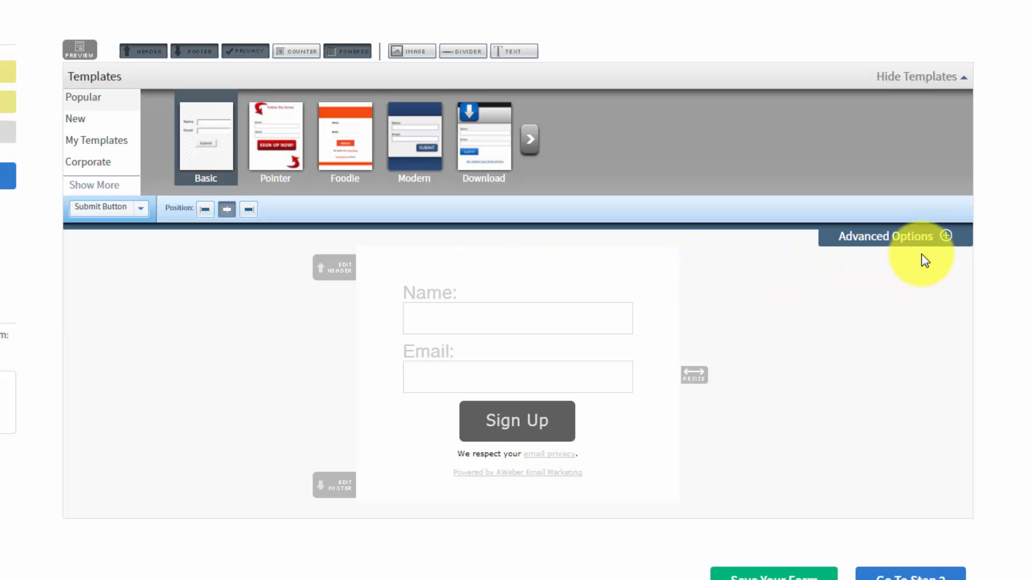
left_click(946, 237)
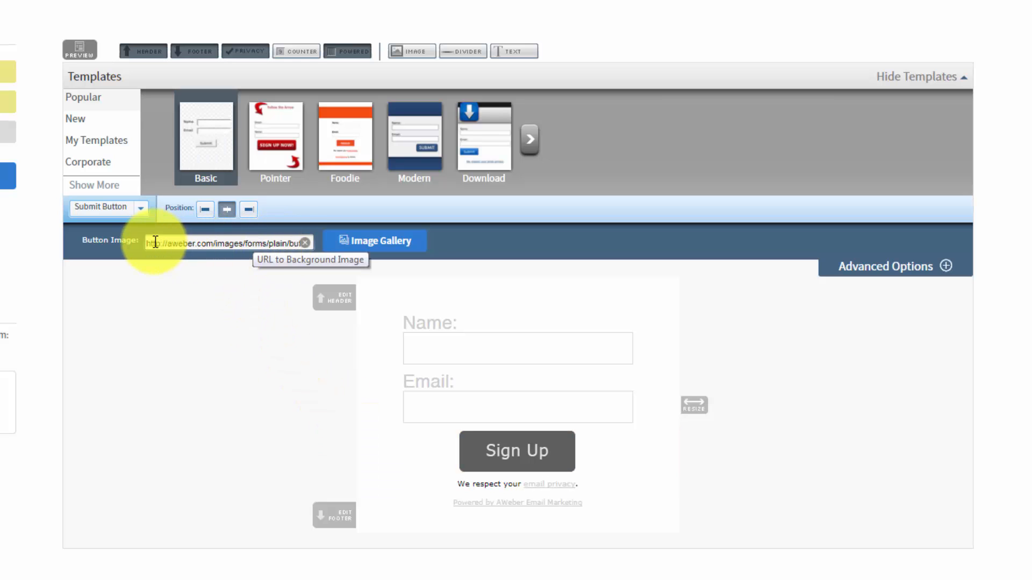
left_click(141, 208)
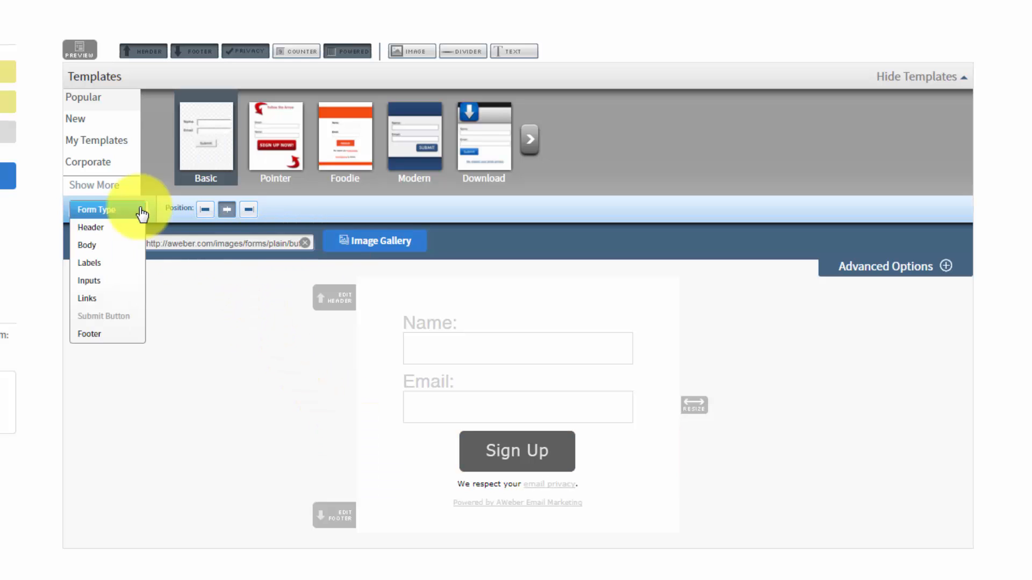
left_click(93, 336)
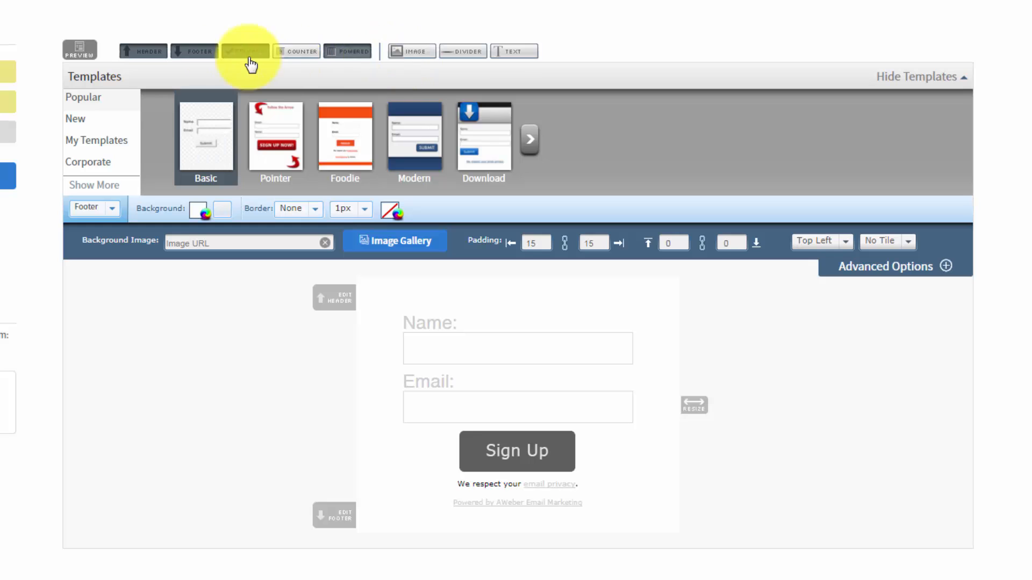
- Remove the header, footer, privacy line and powered-by line from the sign up form
left_click(142, 53)
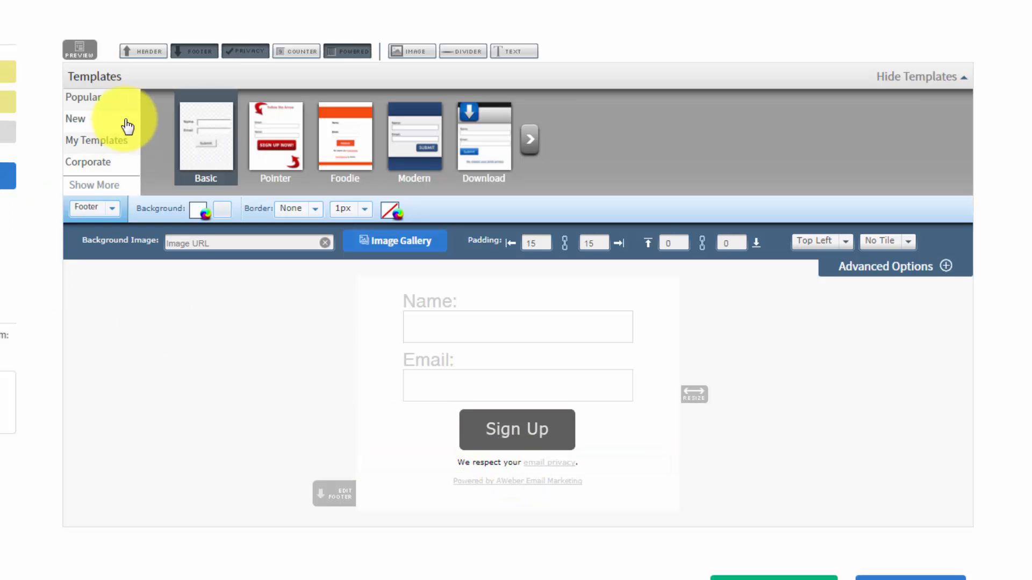
left_click(195, 51)
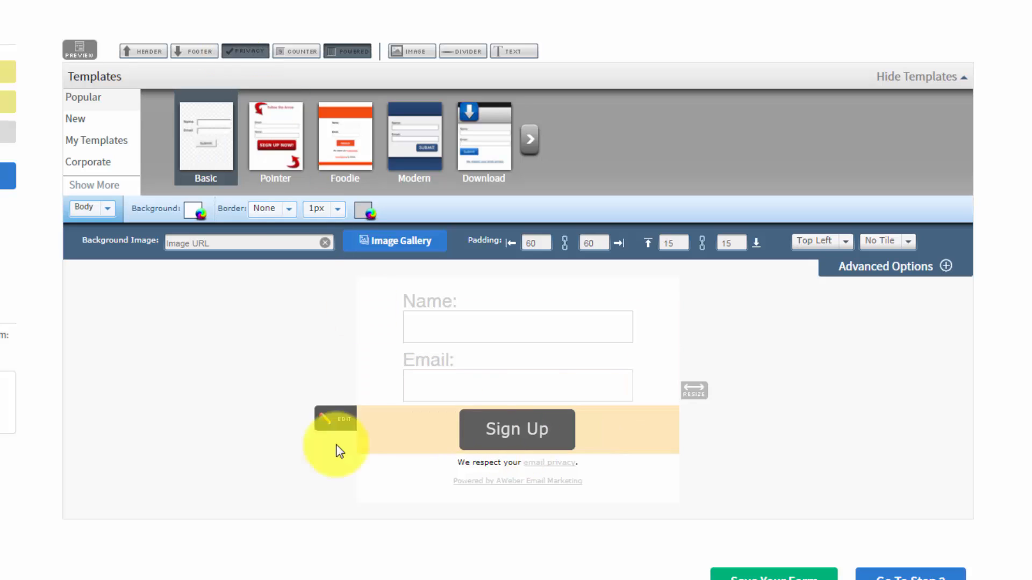
left_click(243, 52)
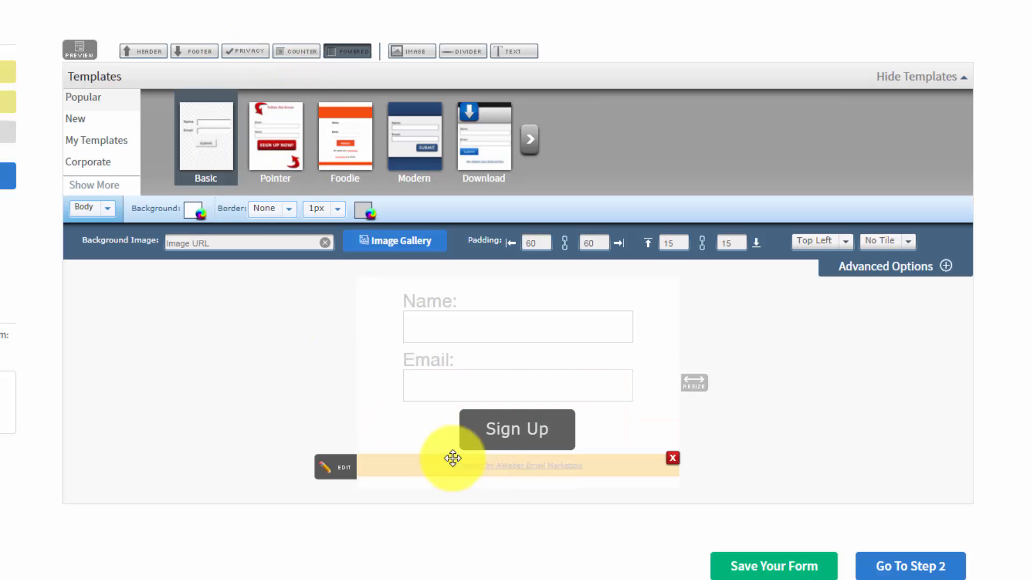
left_click(344, 52)
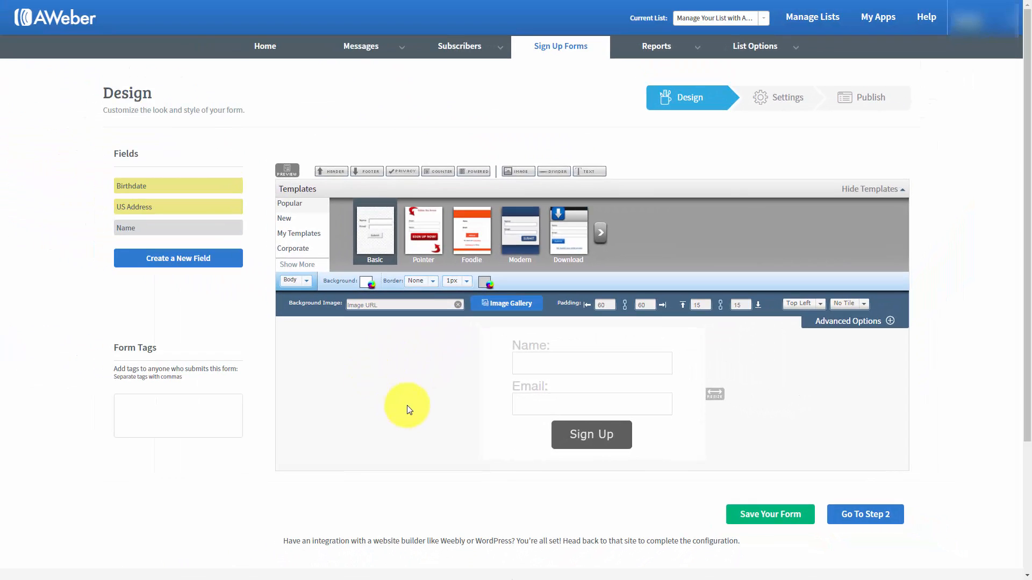
- Preview the simplified form, close the preview window and dismiss the pop-up notice
left_click(287, 171)
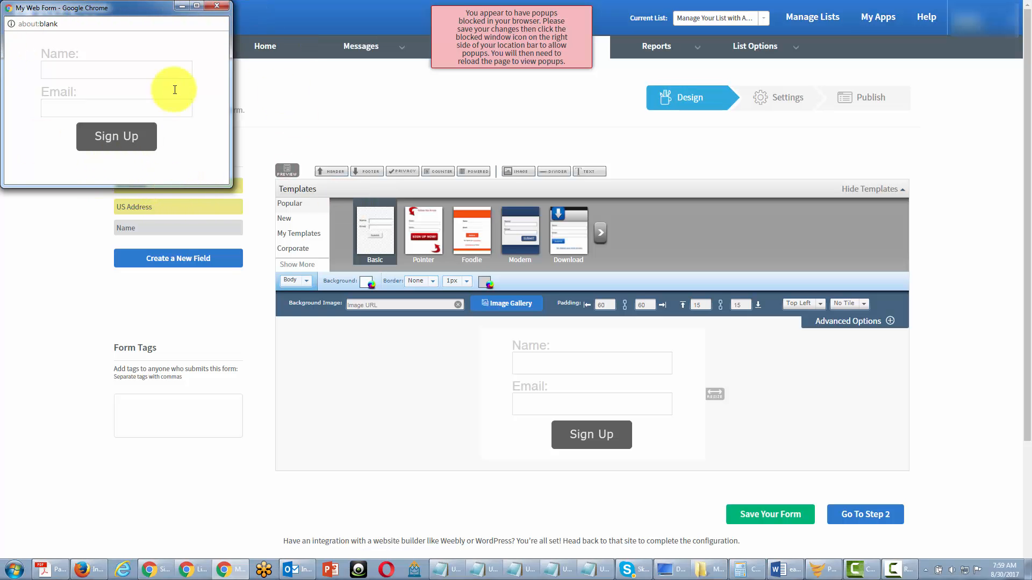
left_click(218, 8)
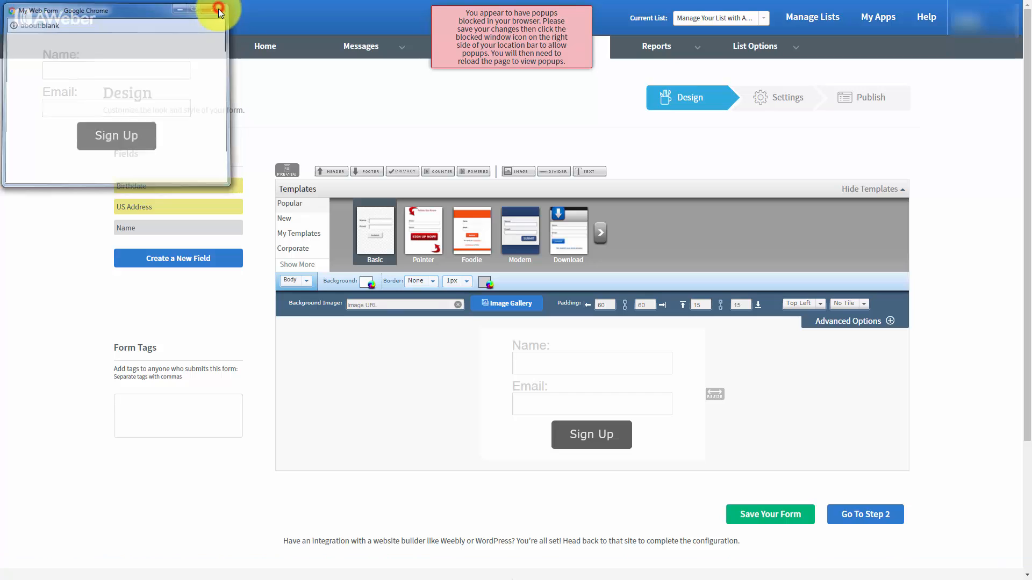
left_click(517, 40)
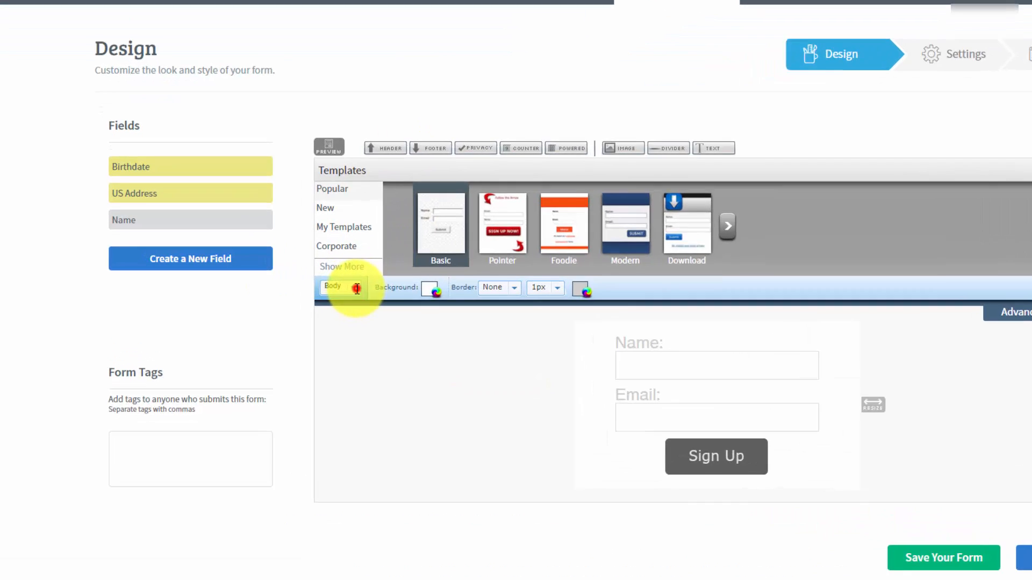
- Set the form type to Pop-Over, preview the form over the page and close the preview
left_click(297, 281)
left_click(491, 322)
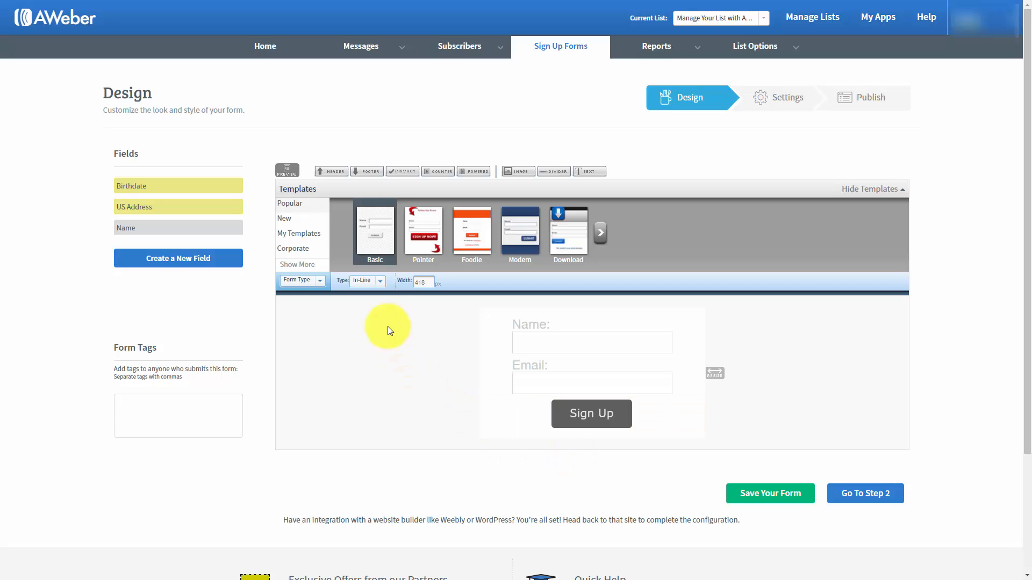
left_click(379, 283)
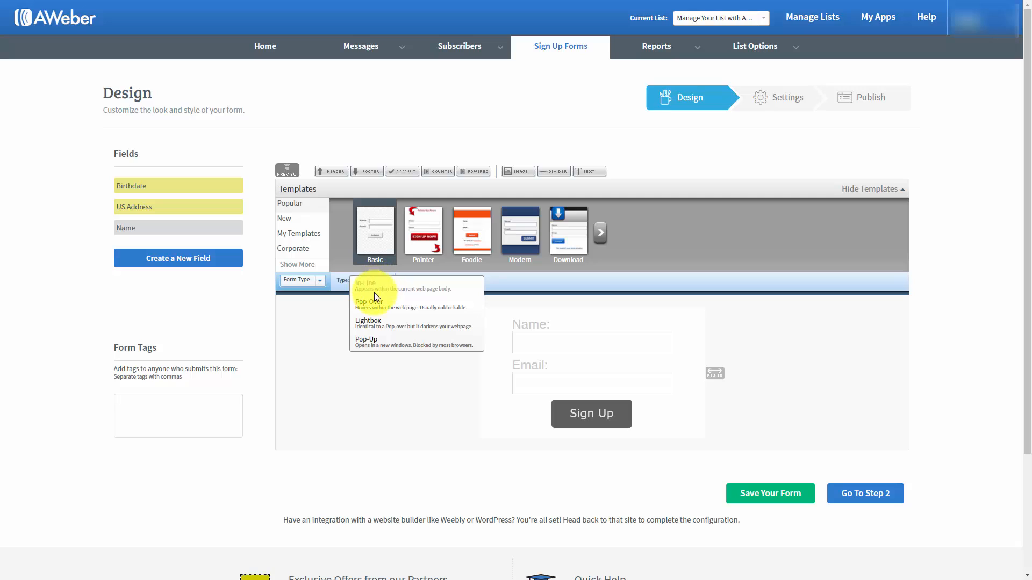
left_click(374, 306)
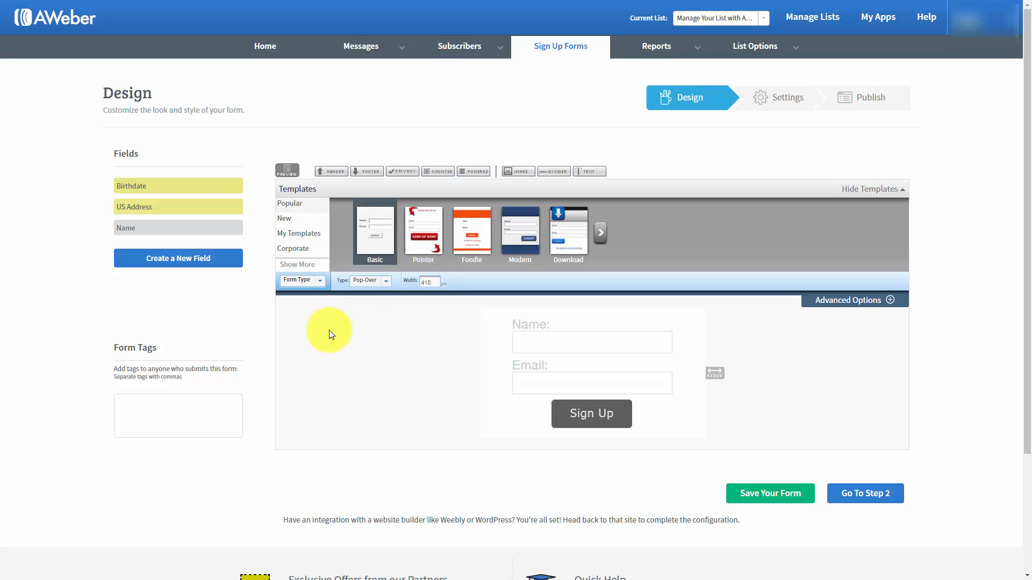
left_click(285, 171)
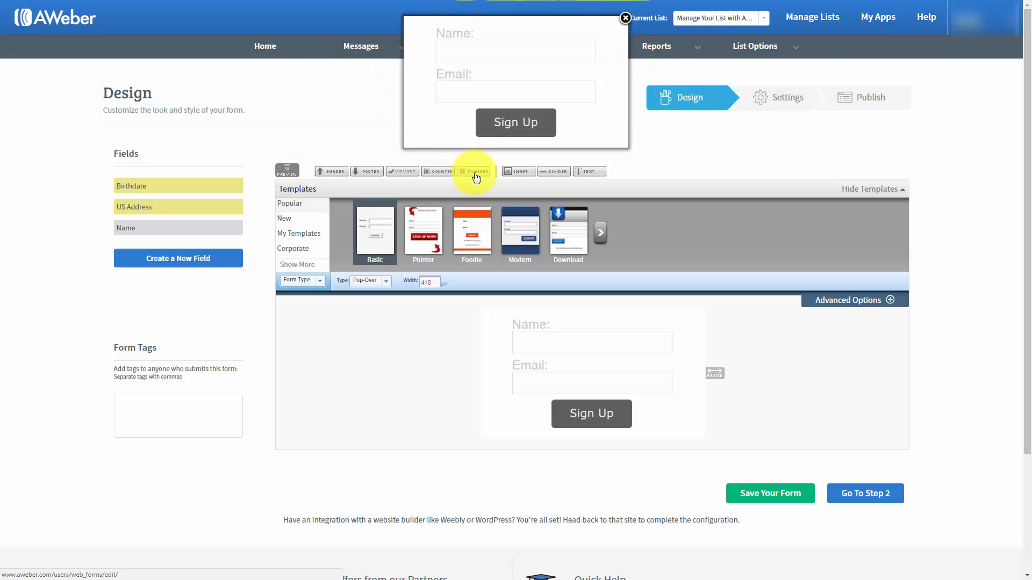
left_click(625, 18)
- Change the form type to Lightbox, preview the form on the darkened page and close the preview
left_click(385, 281)
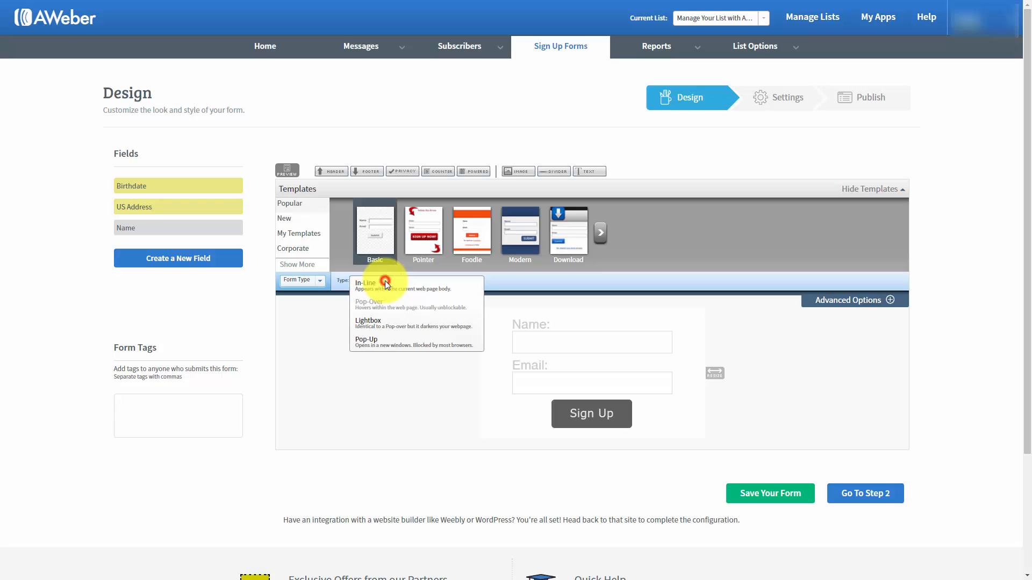
left_click(374, 325)
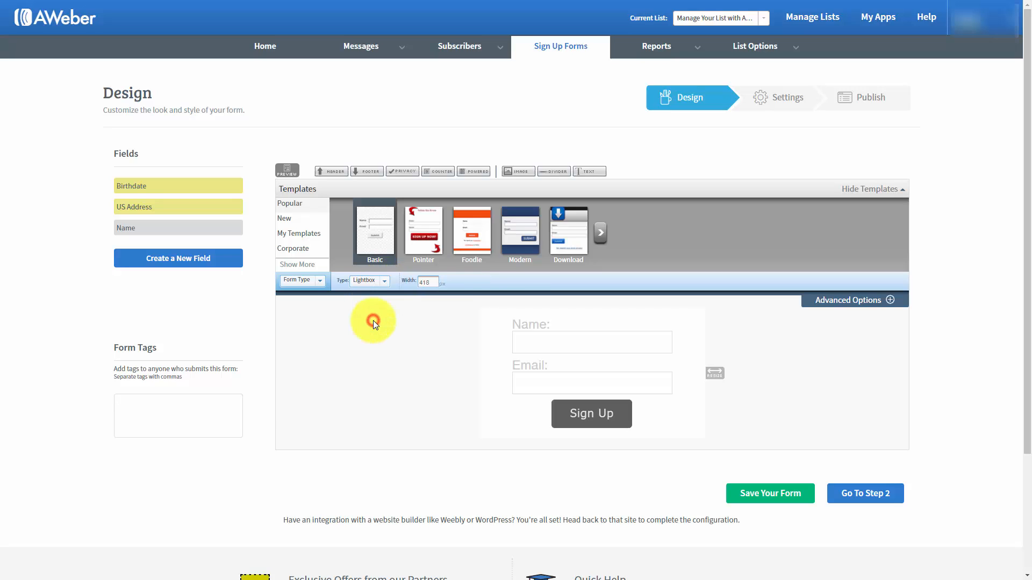
left_click(288, 171)
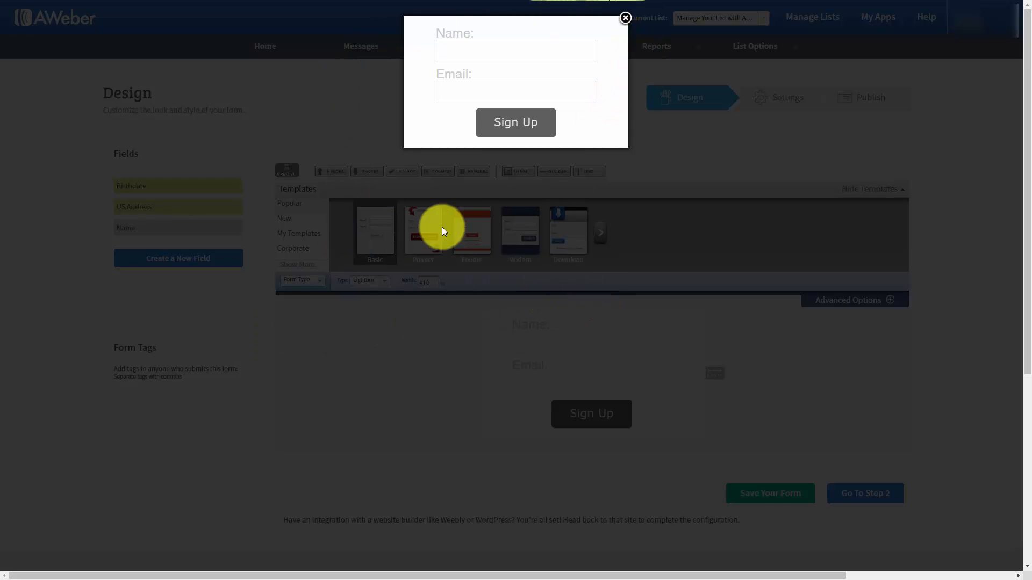
left_click(626, 16)
- Change the form type to Pop-Up, preview it in a separate window and dismiss the blocked pop-up notice
left_click(380, 283)
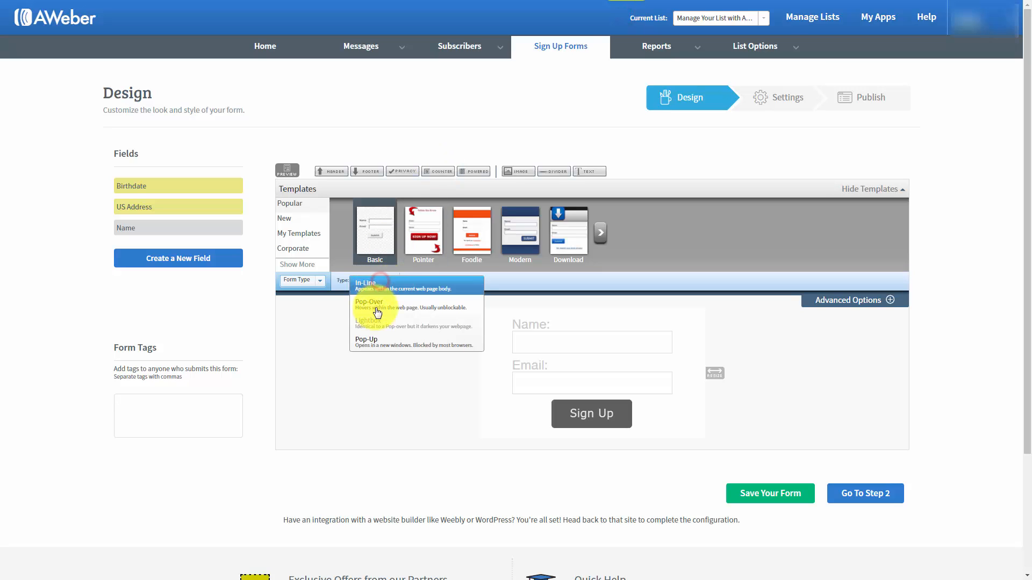
left_click(370, 344)
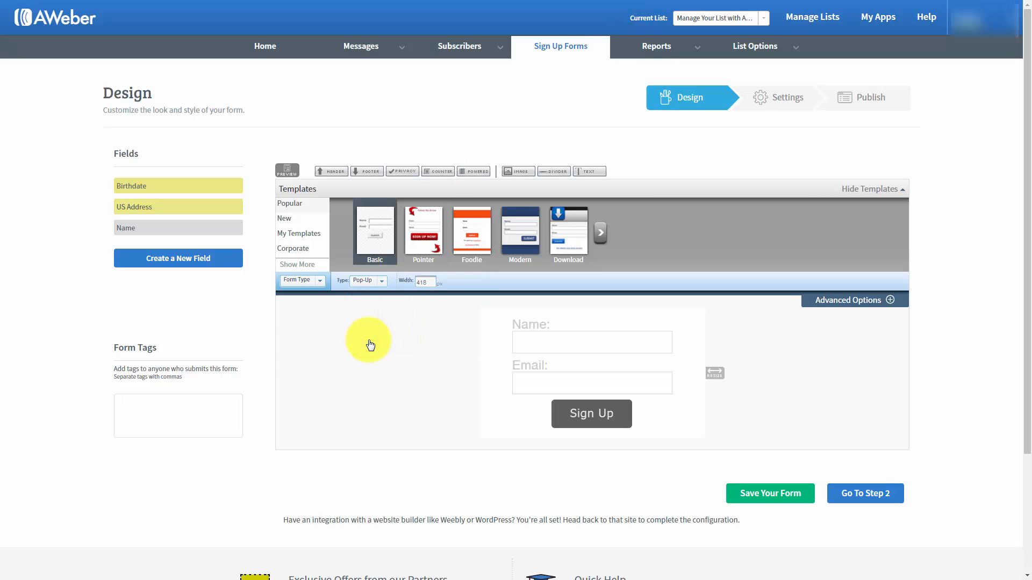
left_click(286, 170)
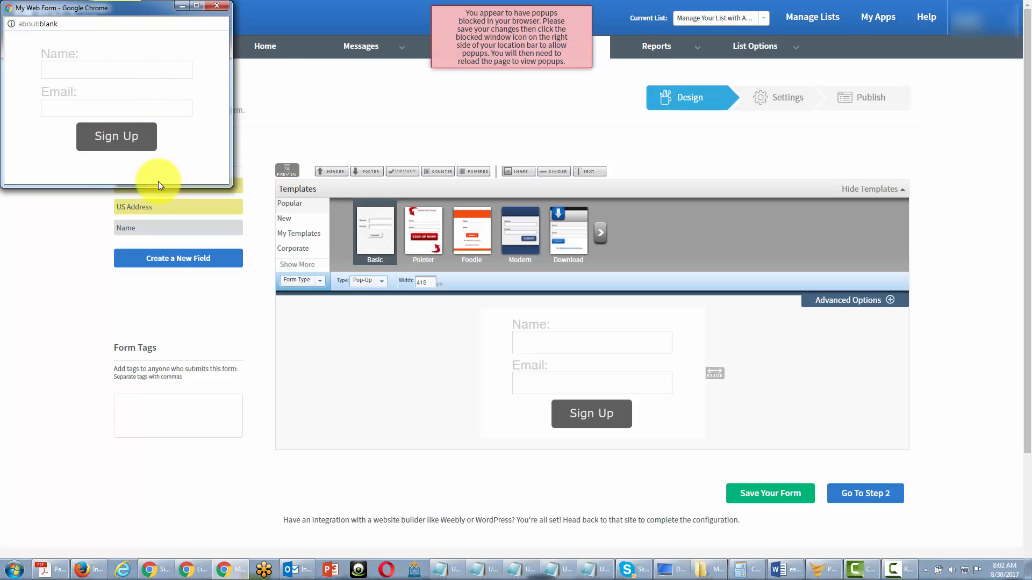
left_click(491, 55)
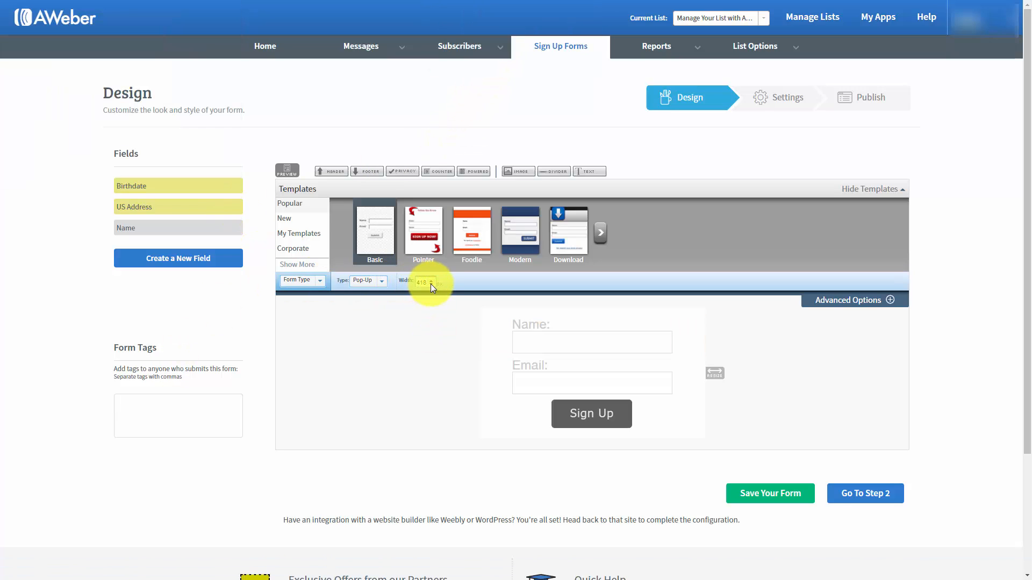
- Set the form's width to 250 px and widen it freehand to about 374 px
double_click(426, 283)
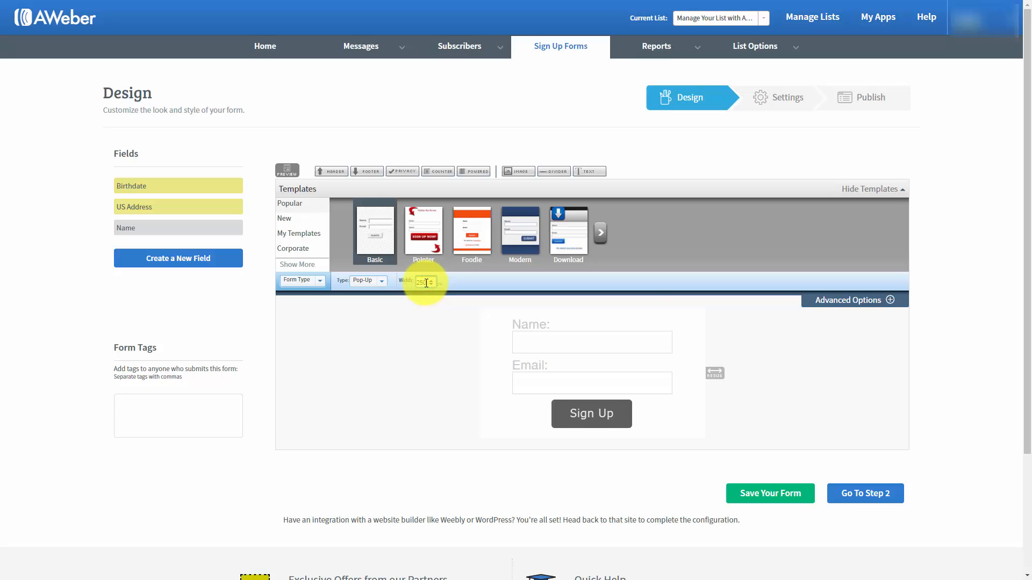
key("Return")
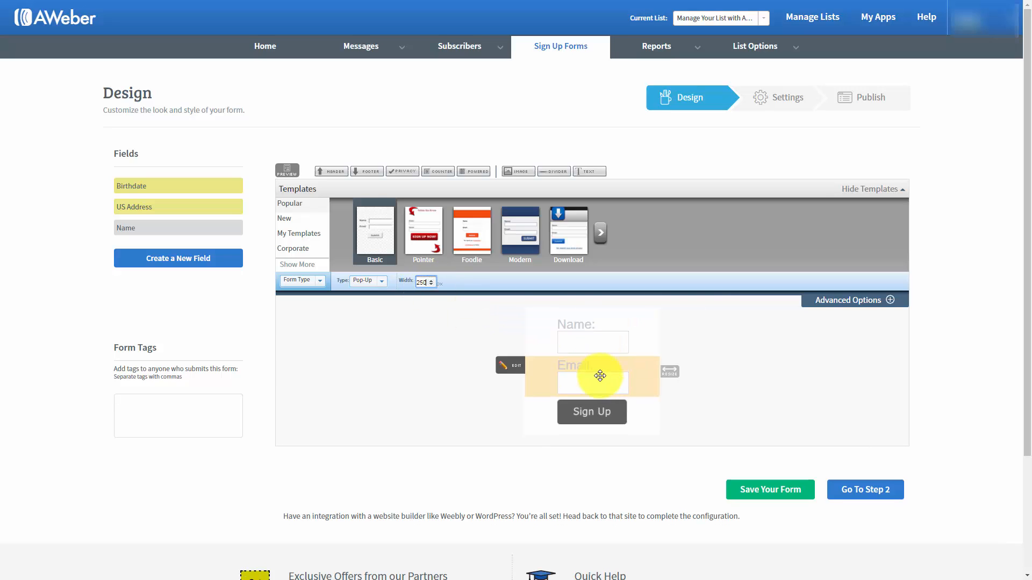
left_click_drag(675, 373, 742, 378)
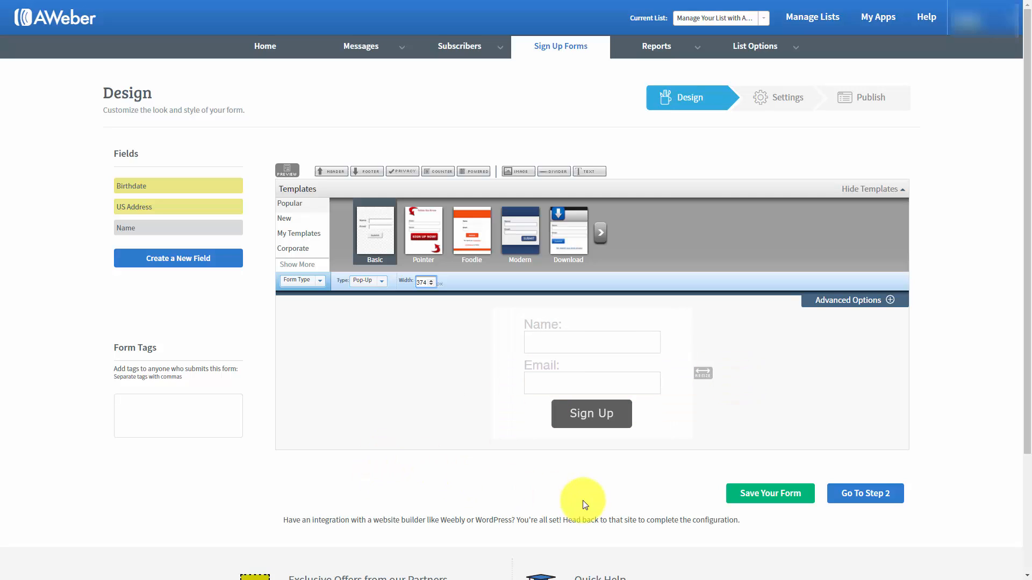
- Proceed to the form's settings, rename it "Test for Aweber" and save the form
left_click(848, 496)
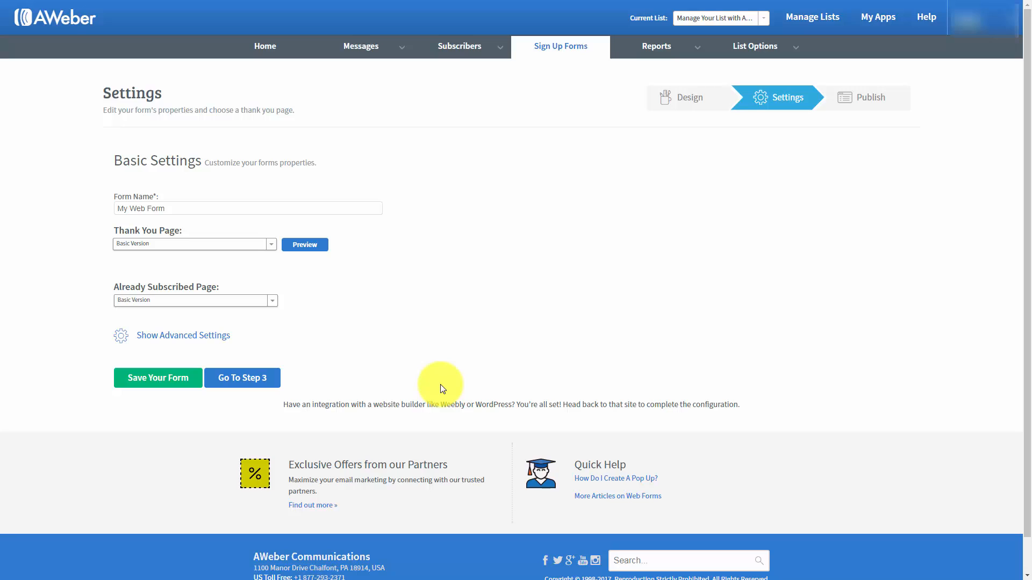
left_click(185, 208)
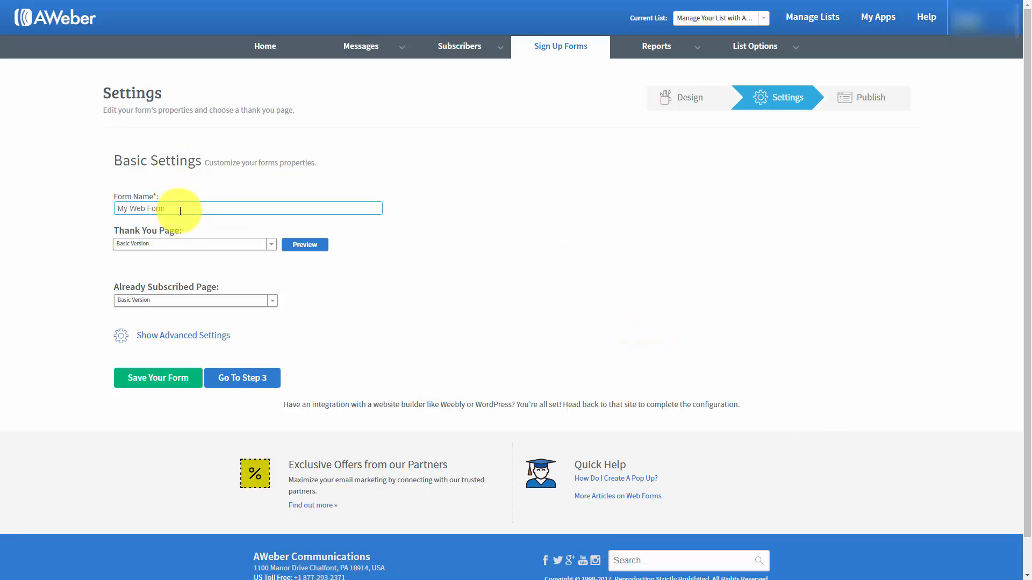
left_click_drag(179, 210, 100, 211)
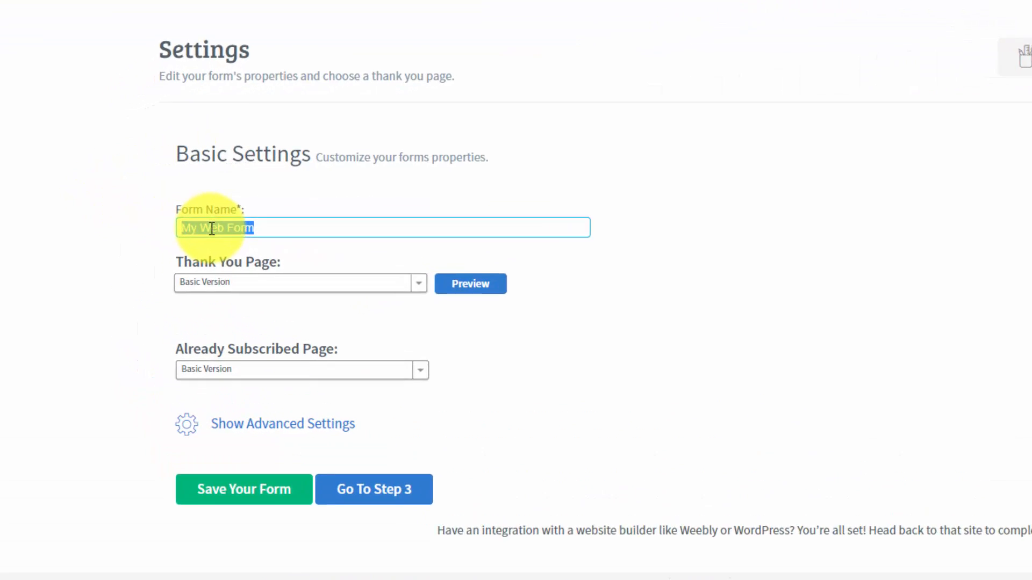
type("Test for Aweber")
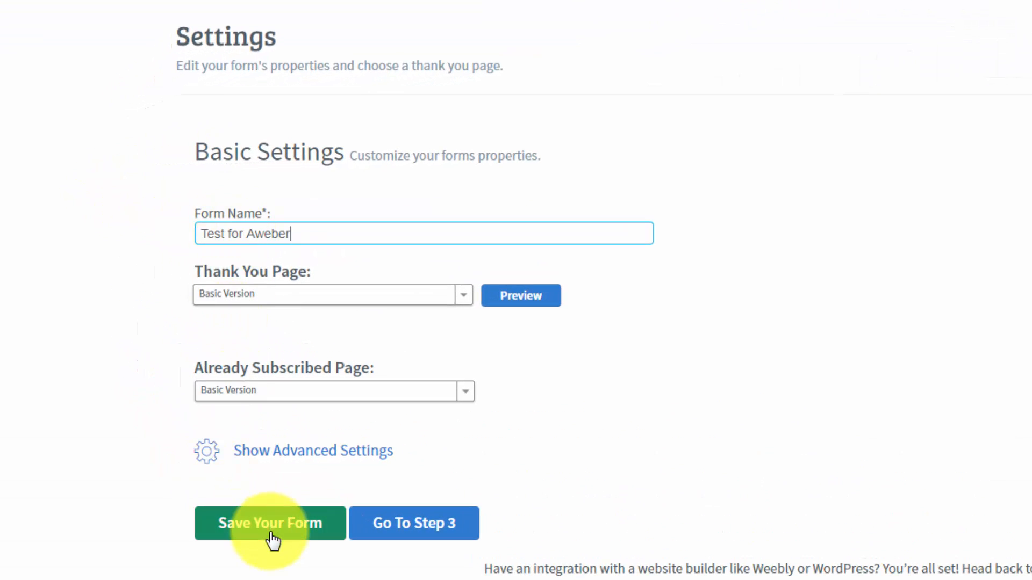
left_click(267, 524)
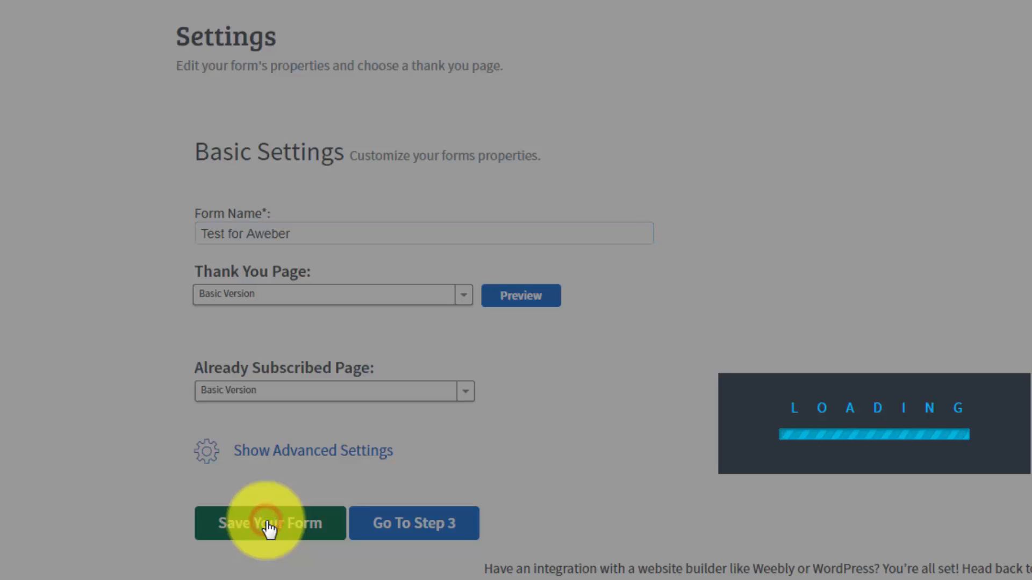